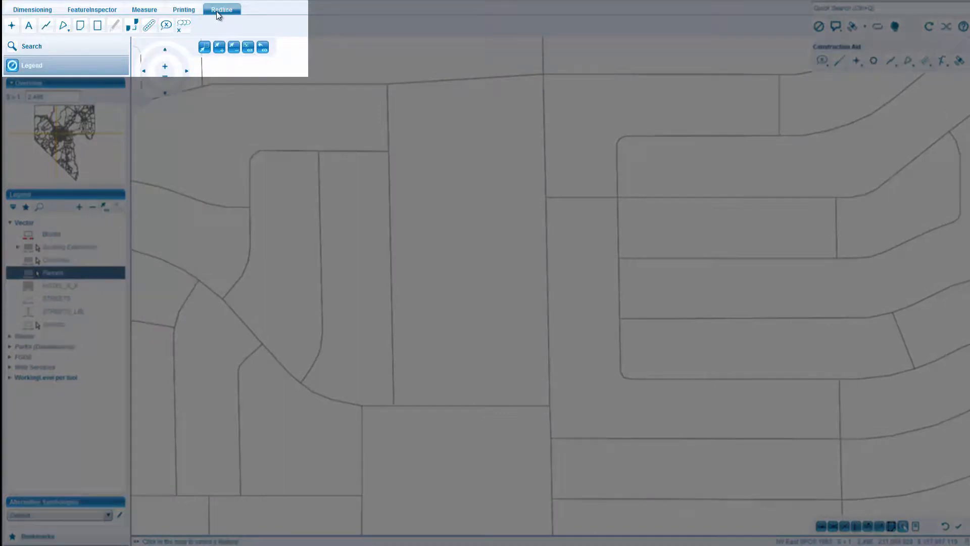
Draw a redline area over the large central block by snapping to its four corners, and delete that area again.
{"action": "left_click", "coordinate": [79, 26]}
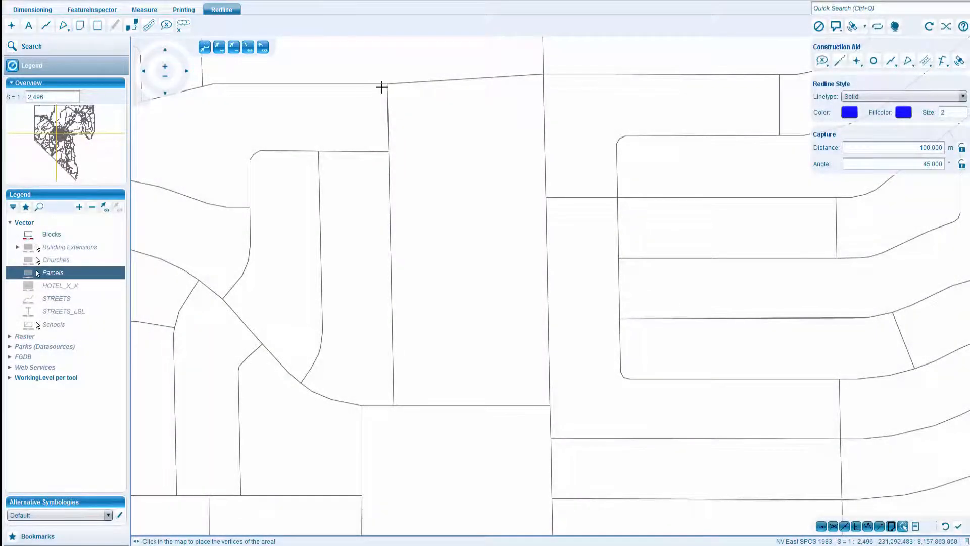
{"action": "left_click", "coordinate": [387, 84]}
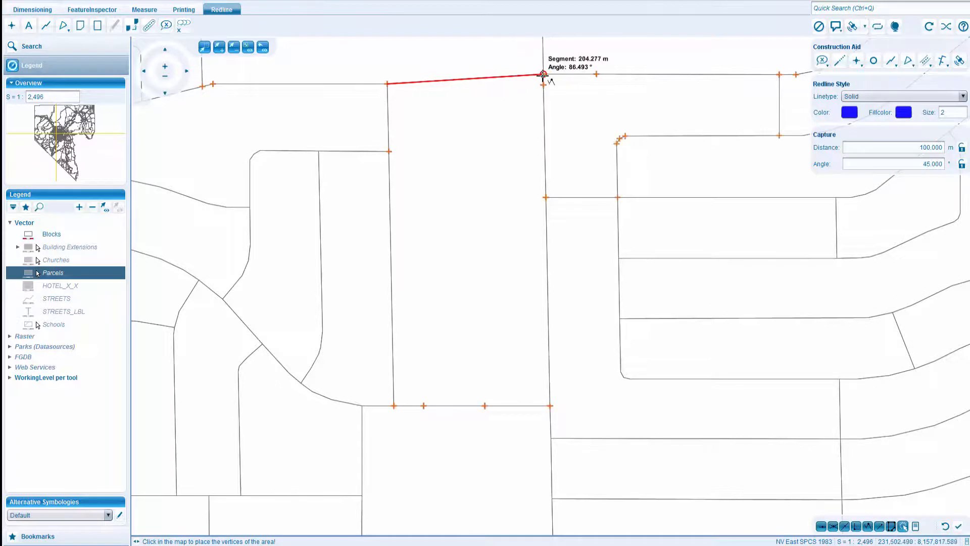
{"action": "left_click", "coordinate": [543, 75]}
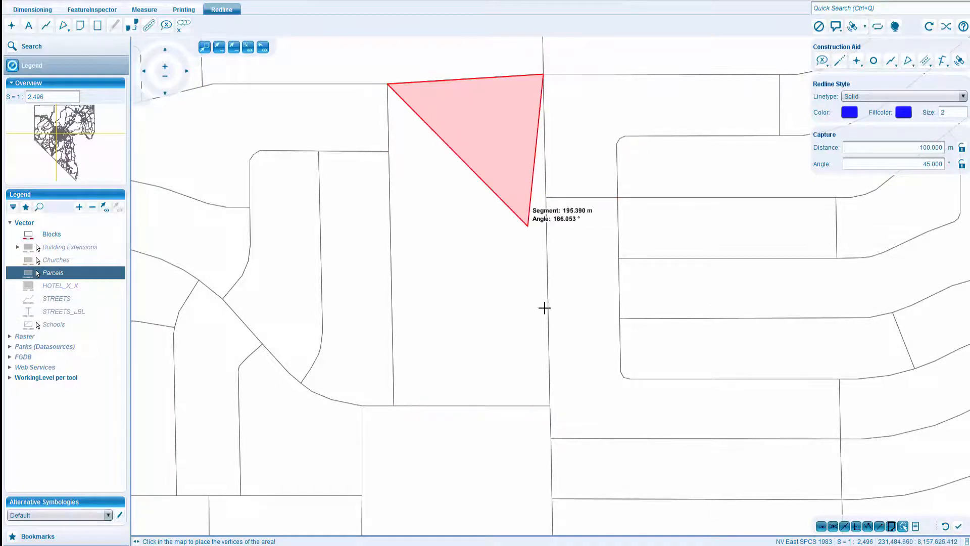
{"action": "left_click", "coordinate": [550, 406]}
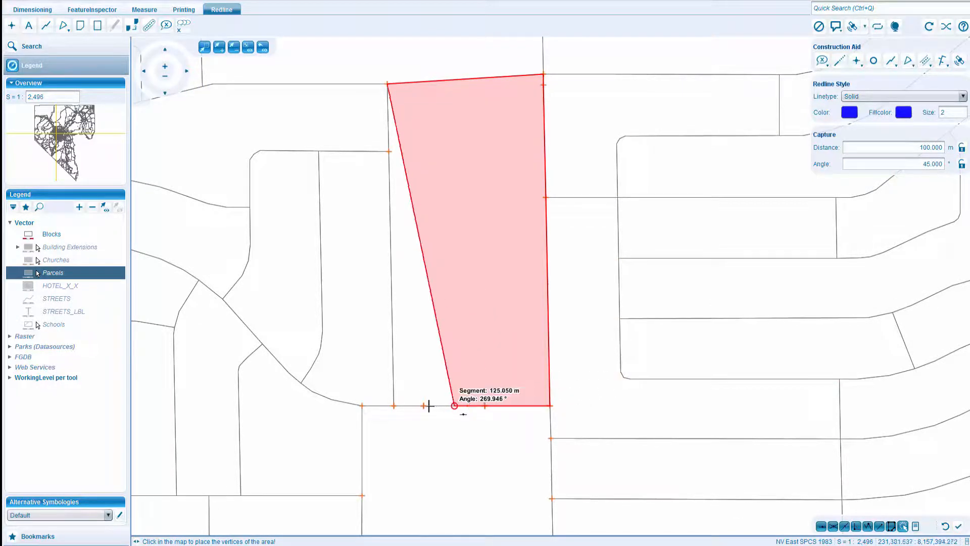
{"action": "double_click", "coordinate": [394, 406]}
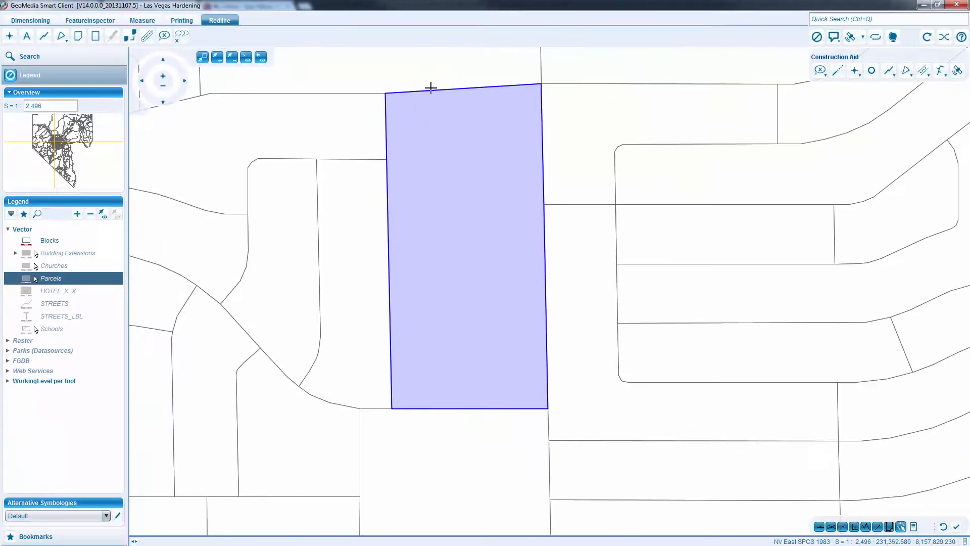
{"action": "left_click", "coordinate": [433, 90]}
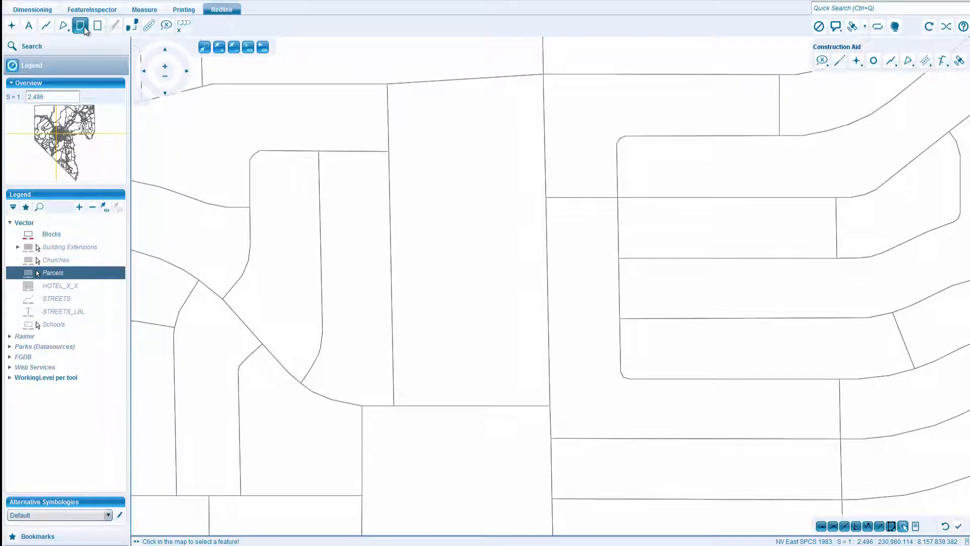
Start a new redline area and set its style to a dash dotted linetype, red line color and size 3.
{"action": "left_click", "coordinate": [85, 27]}
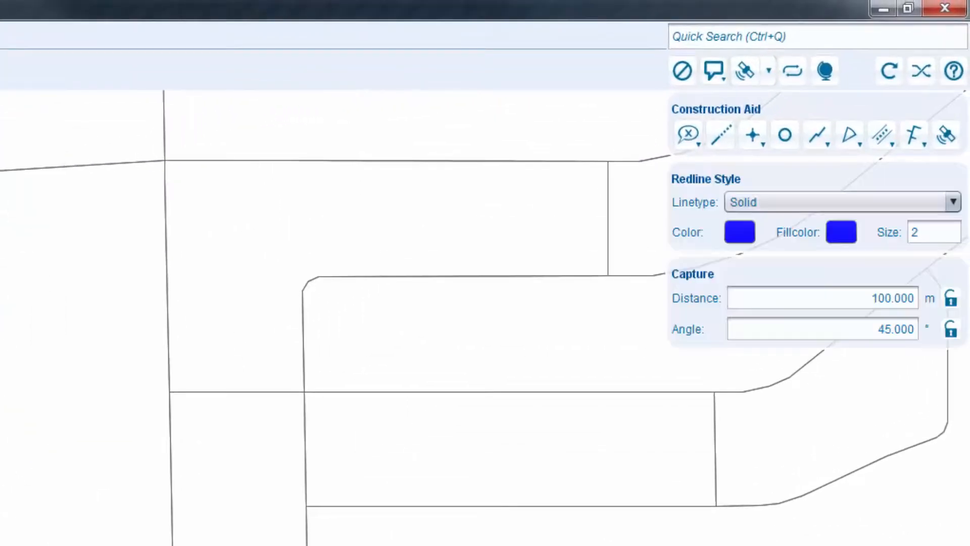
{"action": "left_click", "coordinate": [764, 203]}
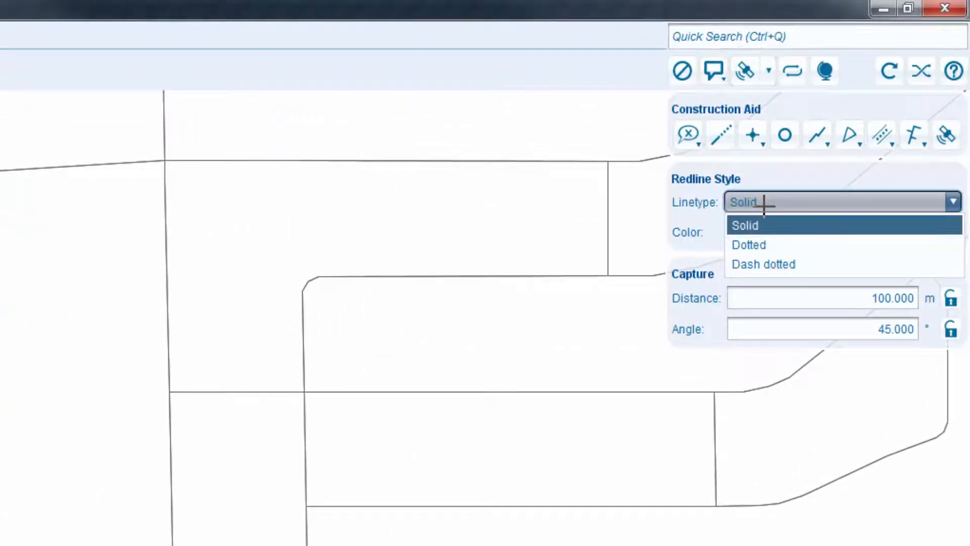
{"action": "left_click", "coordinate": [761, 263]}
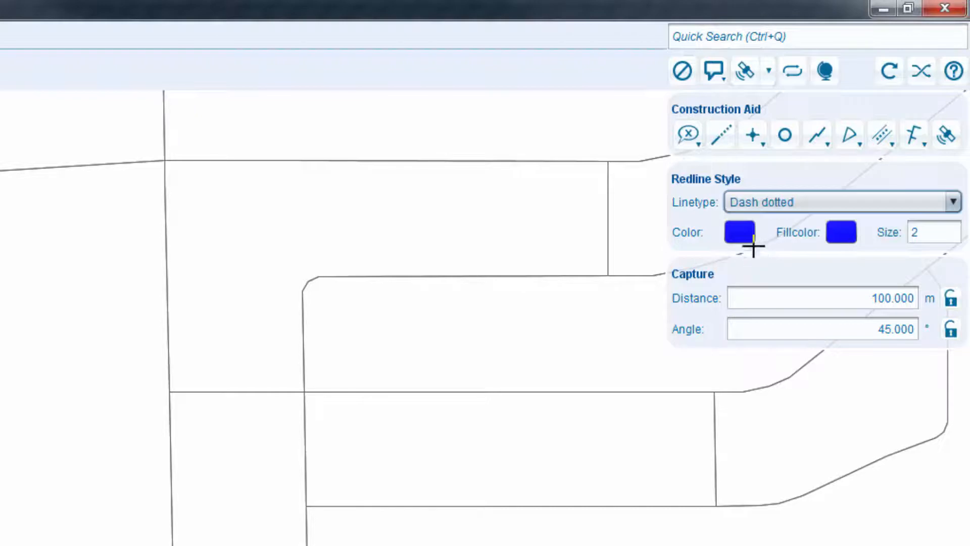
{"action": "left_click", "coordinate": [747, 232]}
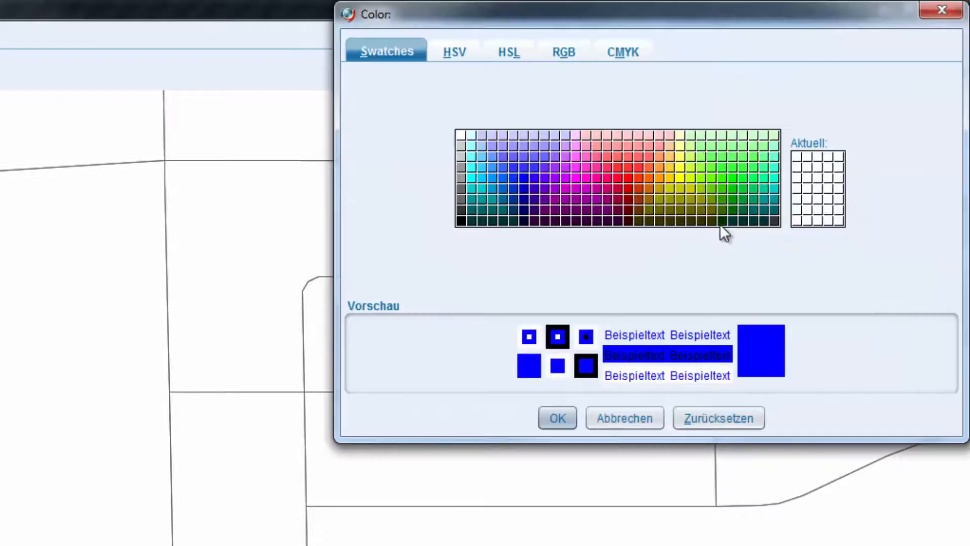
{"action": "left_click", "coordinate": [618, 178]}
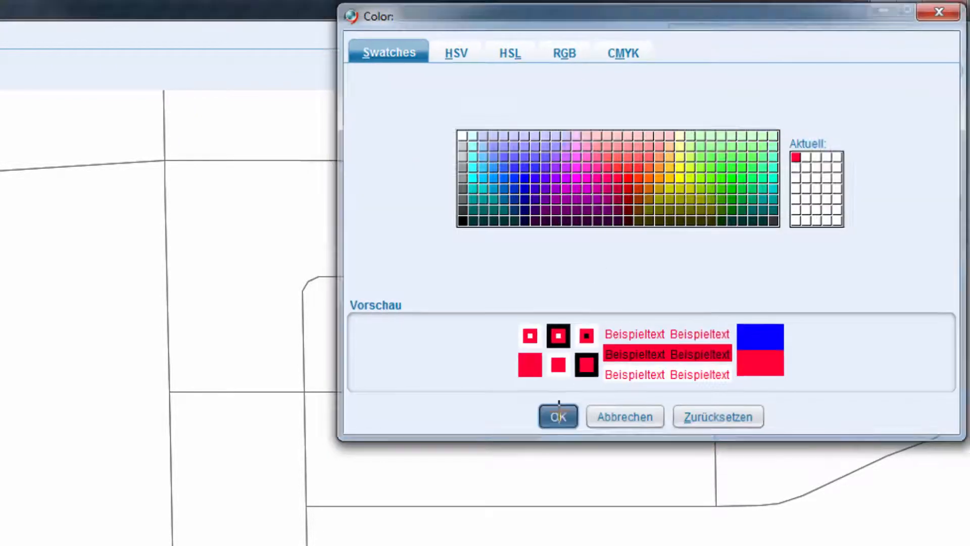
{"action": "left_click", "coordinate": [558, 418]}
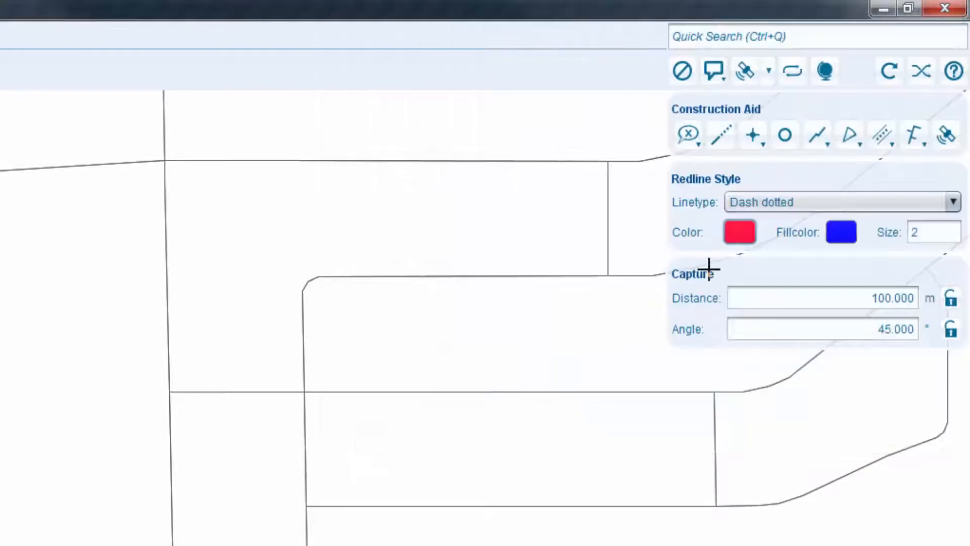
{"action": "left_click", "coordinate": [931, 234]}
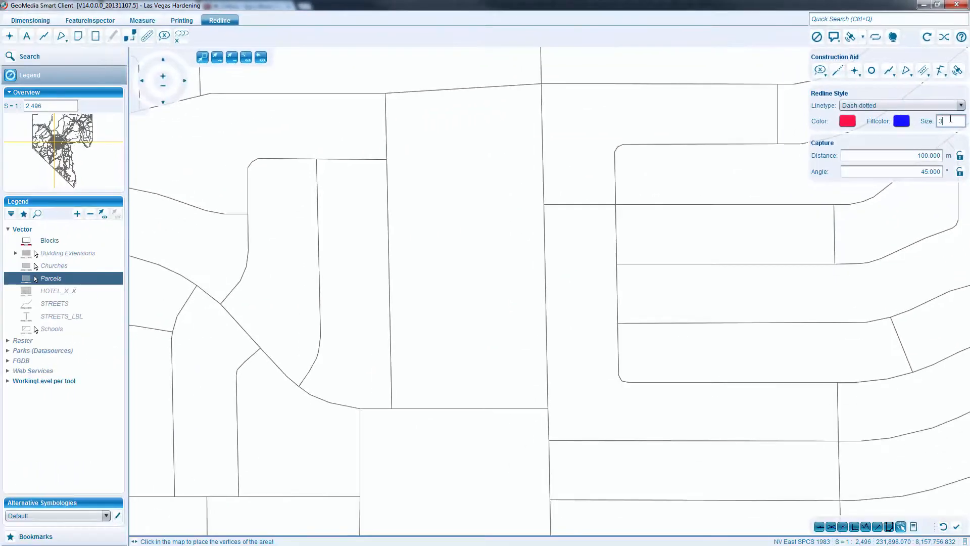
Trace the large central block's four corners with the dash-dotted redline area, and remove the area using the single-element delete.
{"action": "left_click", "coordinate": [386, 93]}
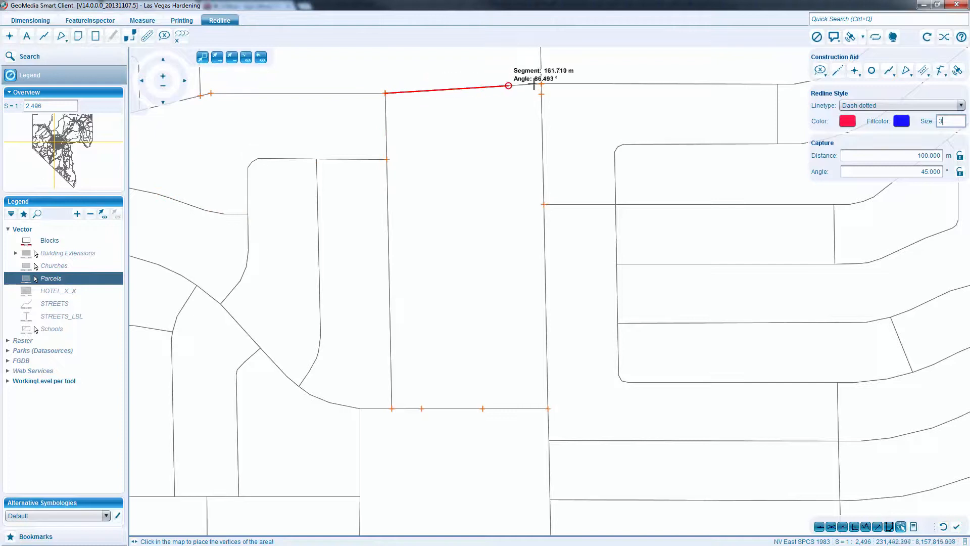
{"action": "left_click", "coordinate": [541, 84]}
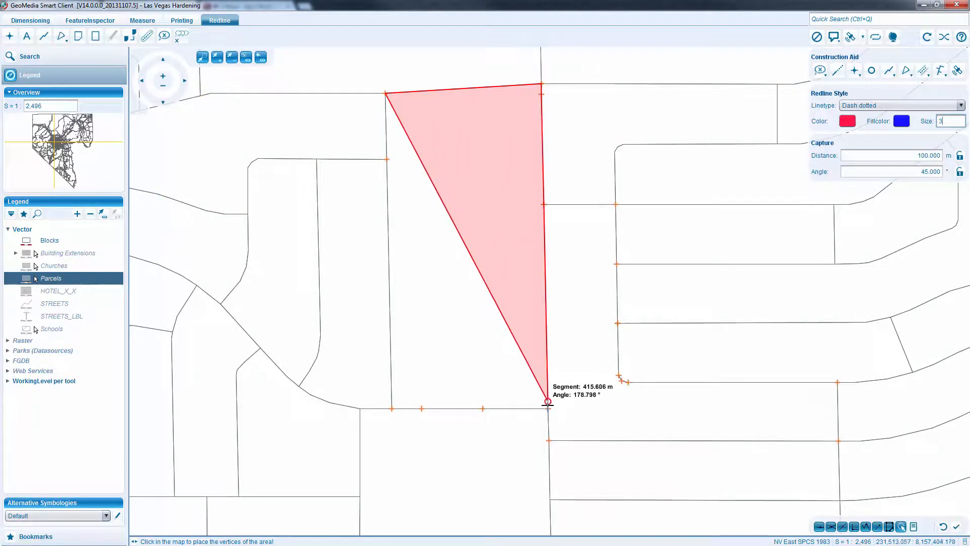
{"action": "left_click", "coordinate": [548, 409]}
{"action": "double_click", "coordinate": [392, 409]}
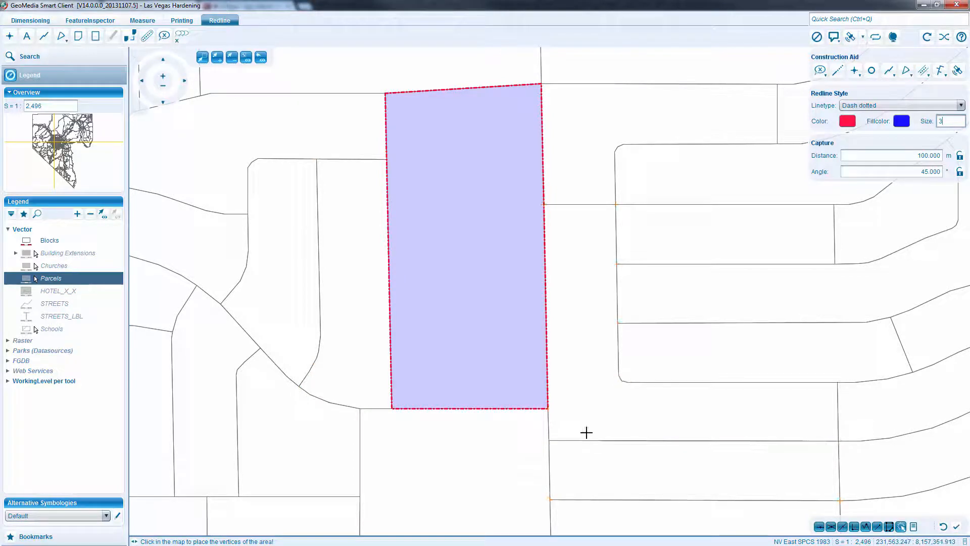
{"action": "left_click", "coordinate": [164, 35]}
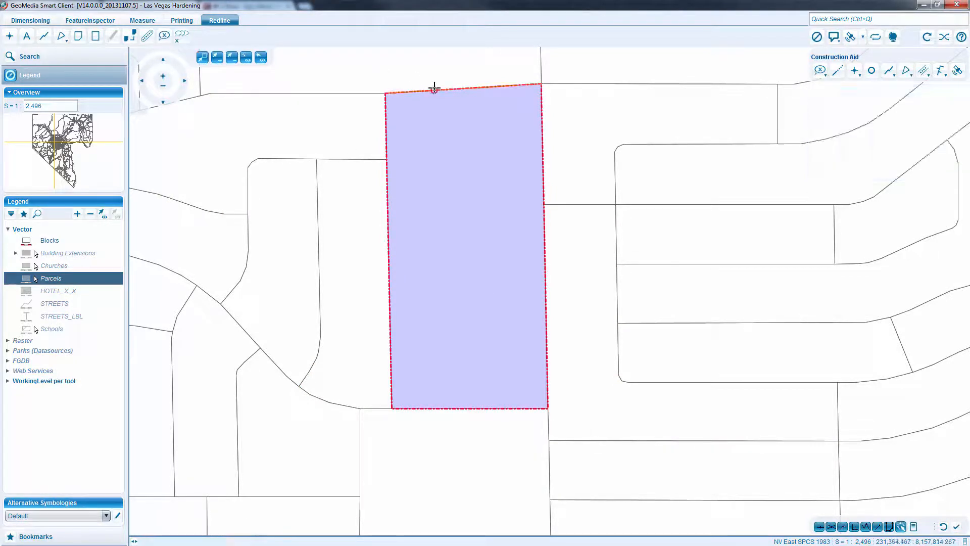
{"action": "left_click", "coordinate": [436, 89]}
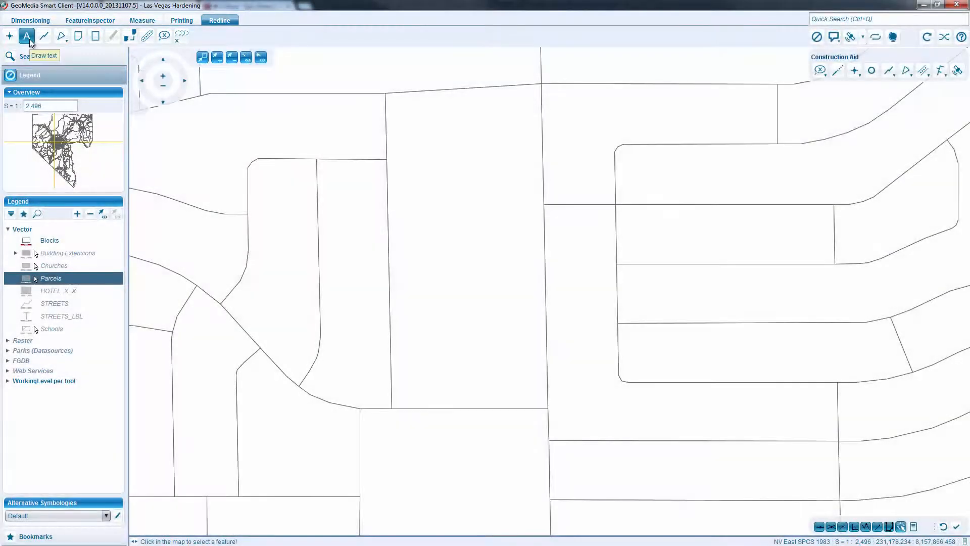
Start a redline text and set its style to text size 25 and black color.
{"action": "left_click", "coordinate": [28, 38]}
{"action": "left_click_drag", "start_coordinate": [858, 136], "coordinate": [841, 136]}
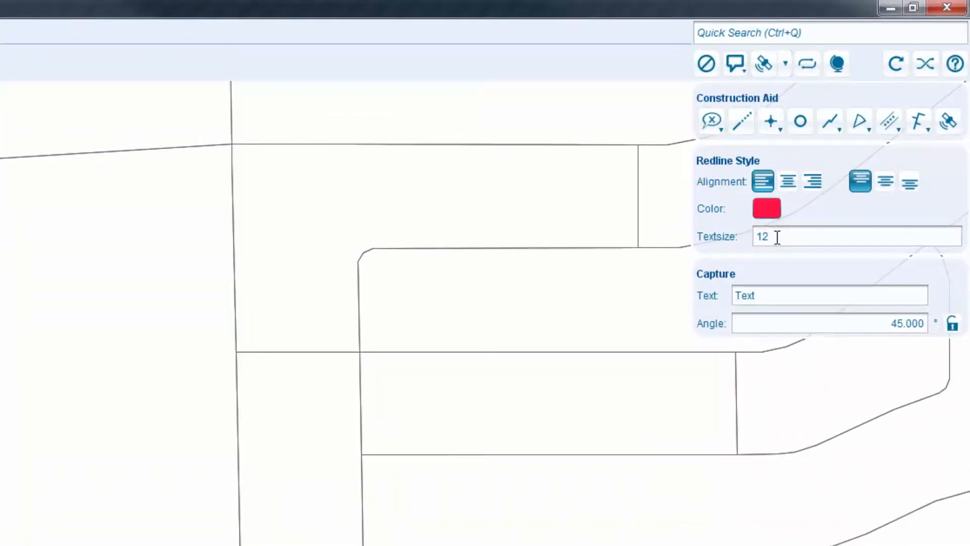
{"action": "type", "text": "25"}
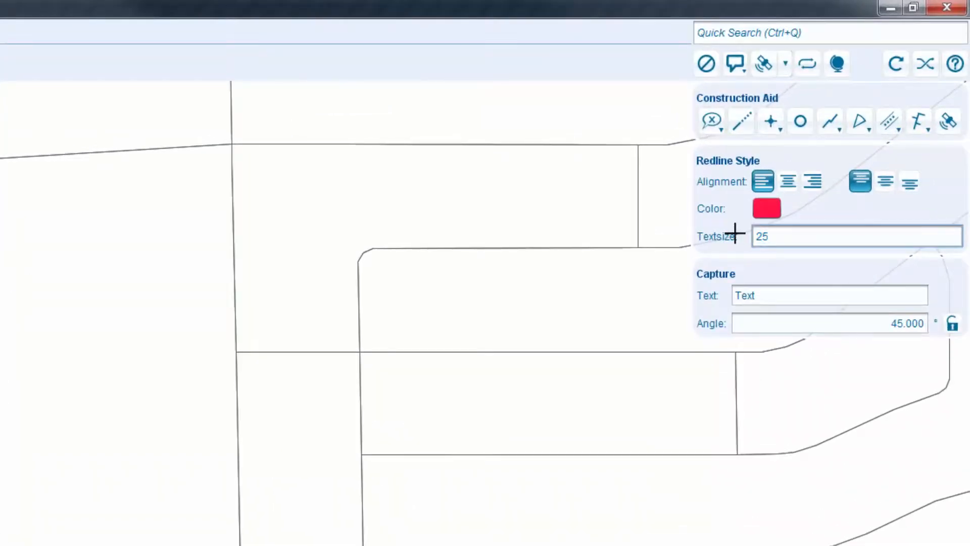
{"action": "left_click", "coordinate": [767, 208]}
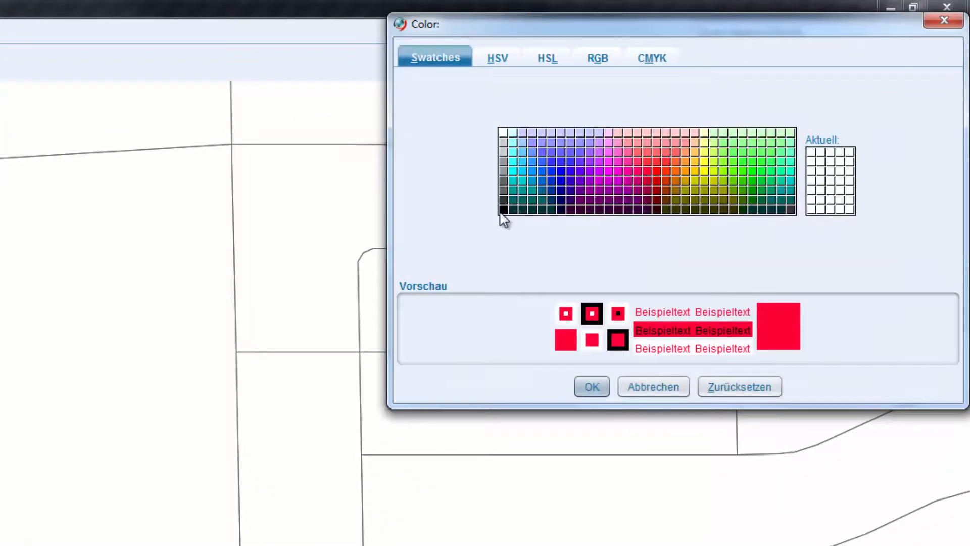
{"action": "left_click", "coordinate": [502, 211]}
{"action": "left_click", "coordinate": [593, 387]}
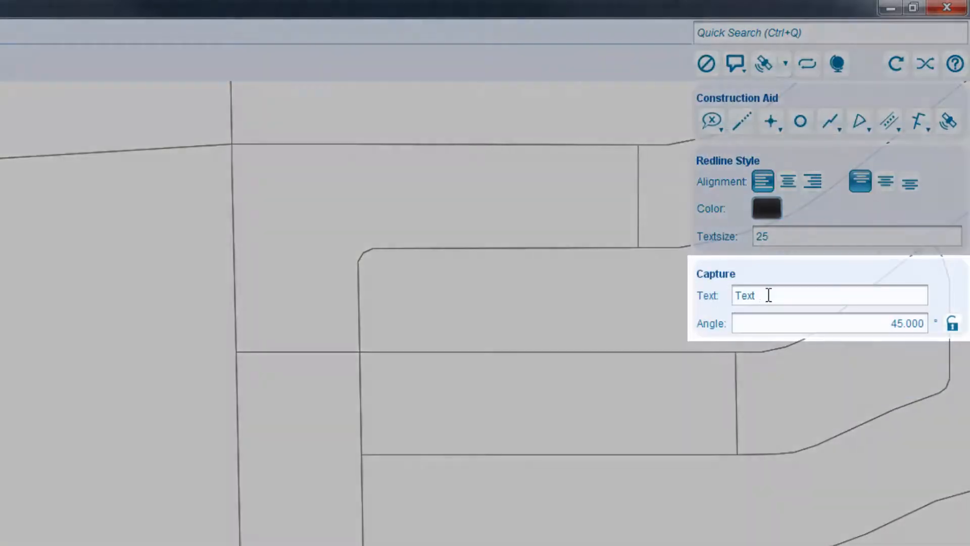
Enter "This is an example text" and place it inside the central block with the angle locked at 45°.
{"action": "double_click", "coordinate": [768, 294]}
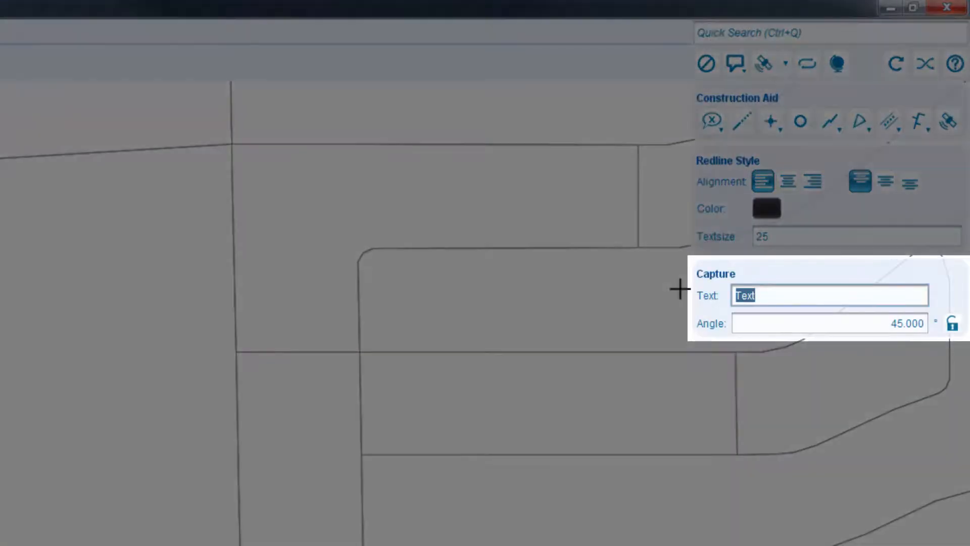
{"action": "type", "text": "This i"}
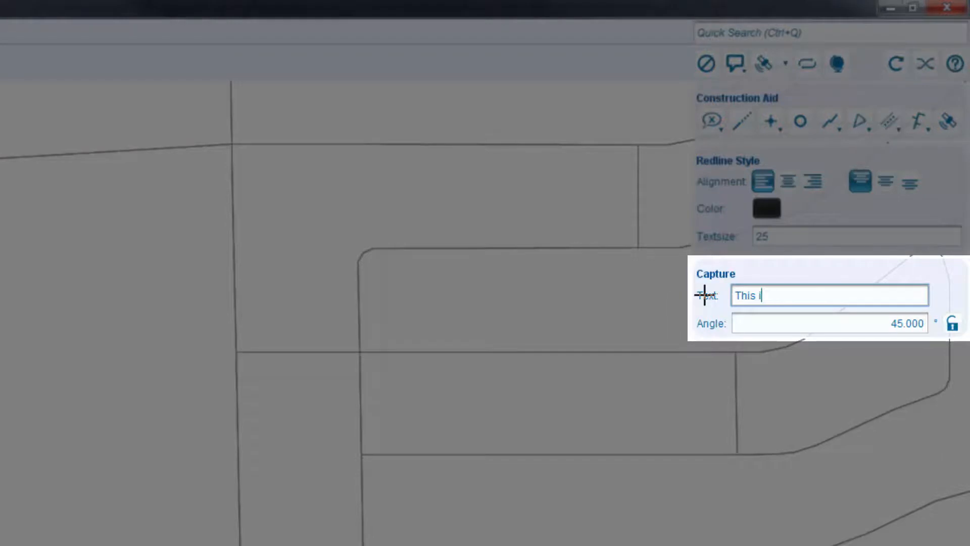
{"action": "type", "text": "s a example "}
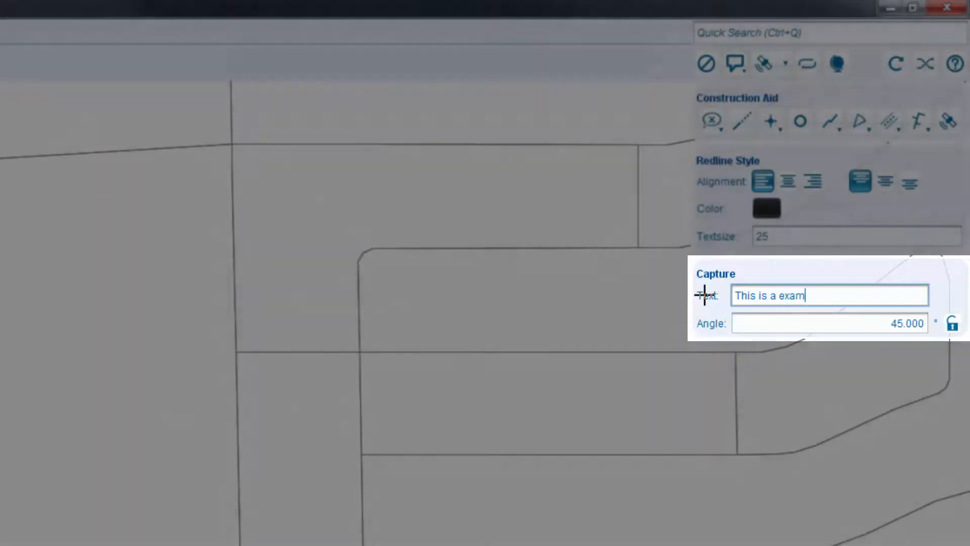
{"action": "type", "text": "text"}
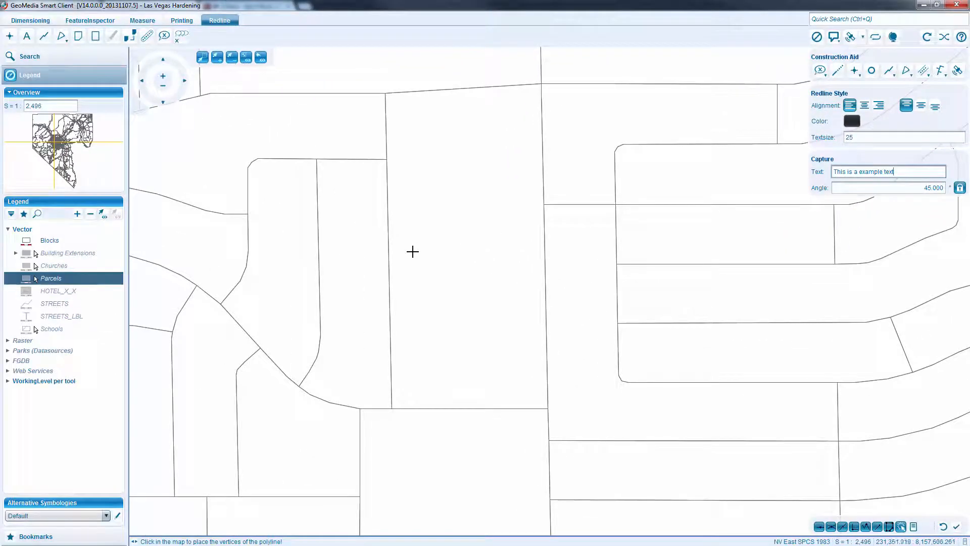
{"action": "left_click", "coordinate": [423, 304]}
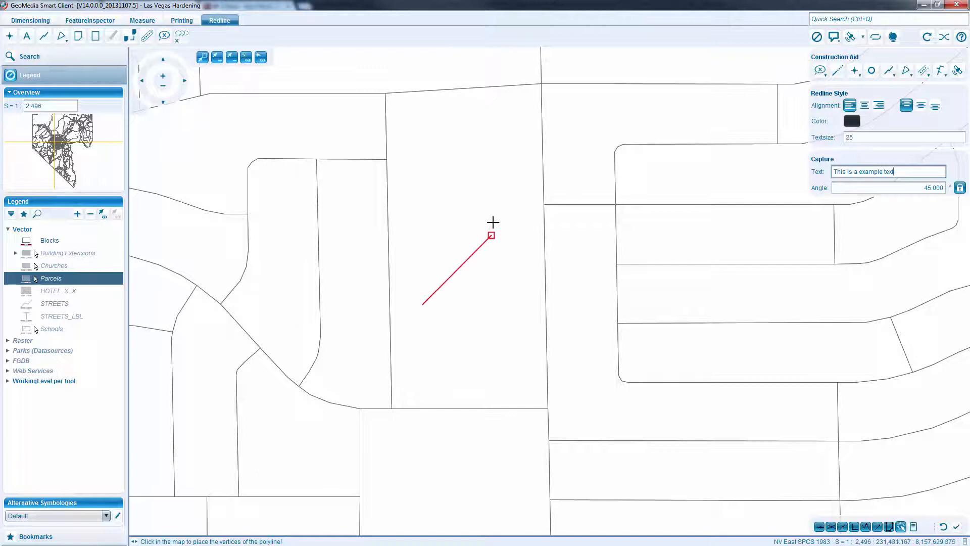
{"action": "double_click", "coordinate": [517, 199]}
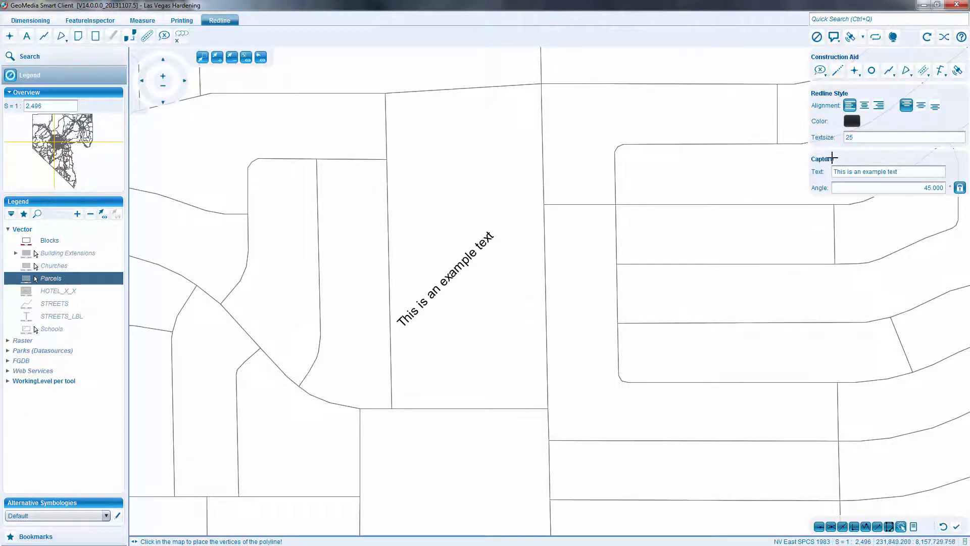
Change the redline text style to text size 12 and green color.
{"action": "left_click", "coordinate": [856, 137]}
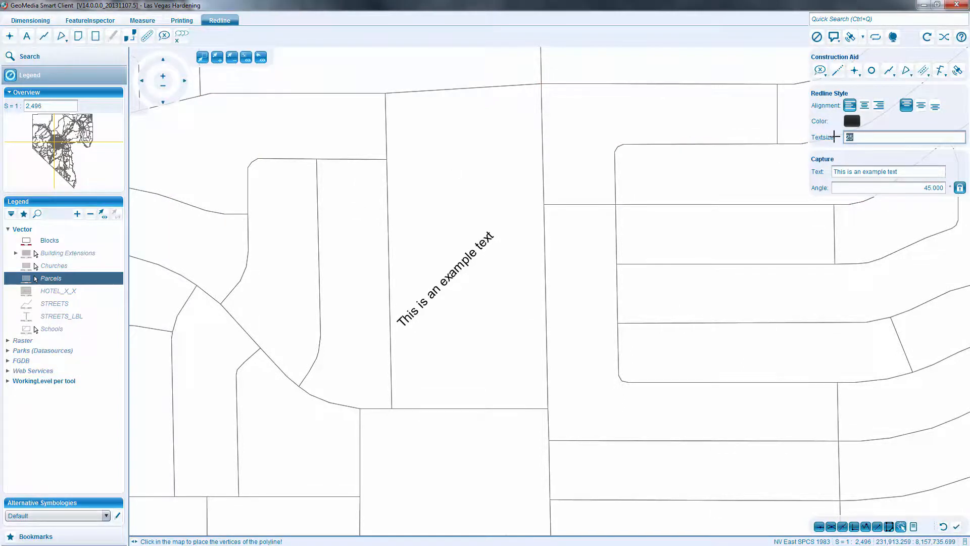
{"action": "left_click", "coordinate": [852, 121]}
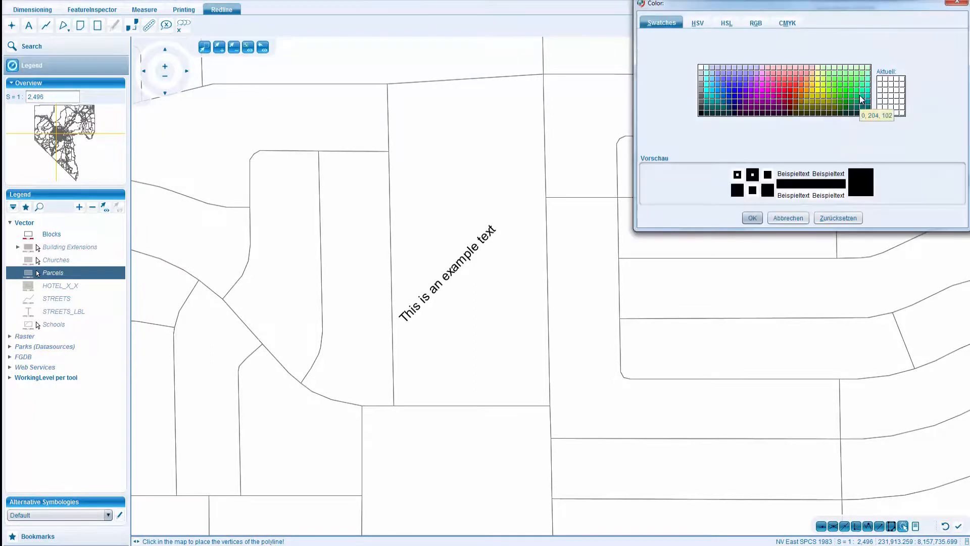
{"action": "left_click", "coordinate": [863, 99]}
{"action": "left_click", "coordinate": [753, 218]}
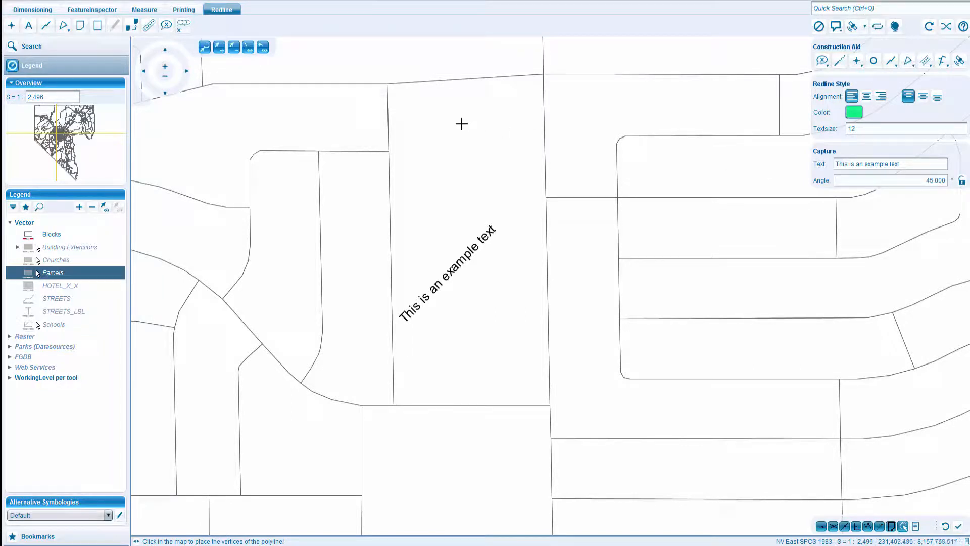
Place the example text at a free downward slope near the central block's upper edge, and delete all redline elements.
{"action": "left_click", "coordinate": [411, 116]}
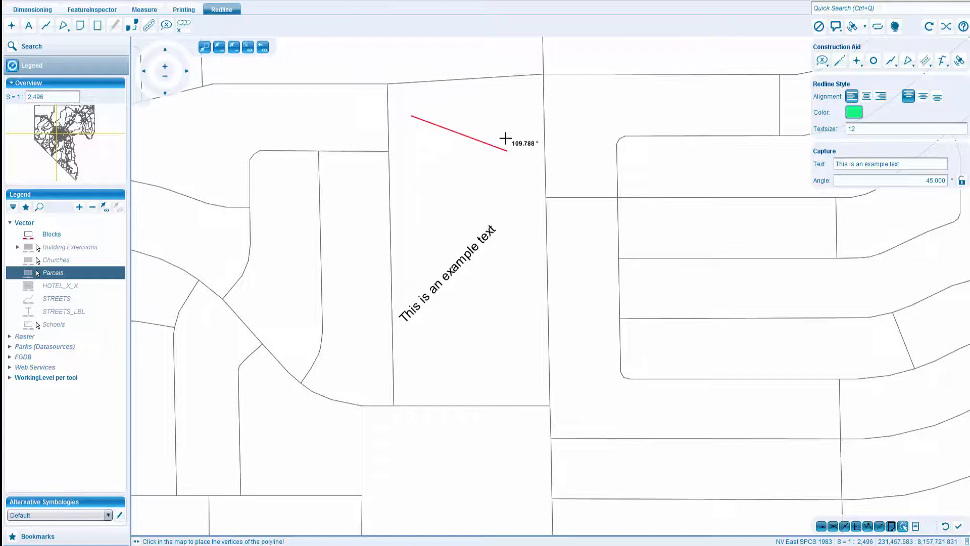
{"action": "double_click", "coordinate": [512, 178]}
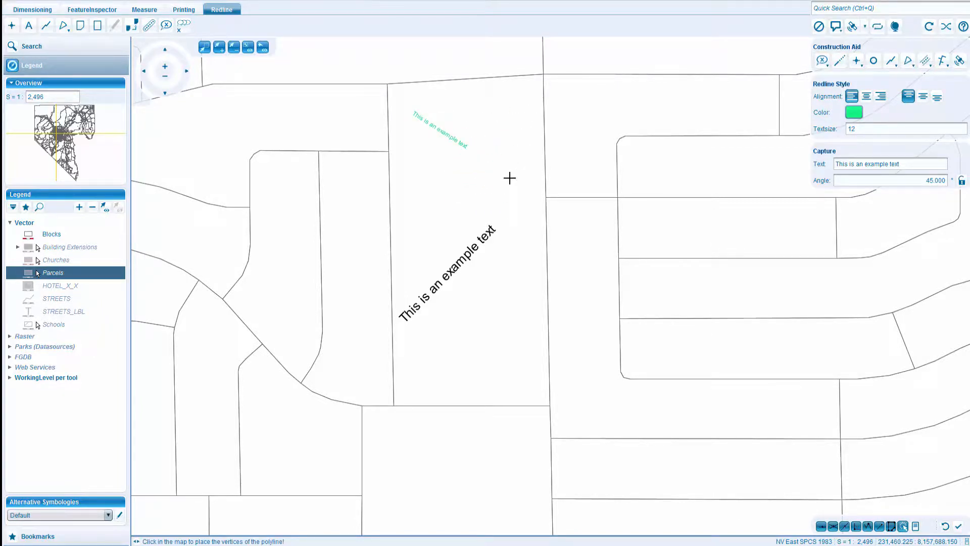
{"action": "left_click", "coordinate": [184, 25]}
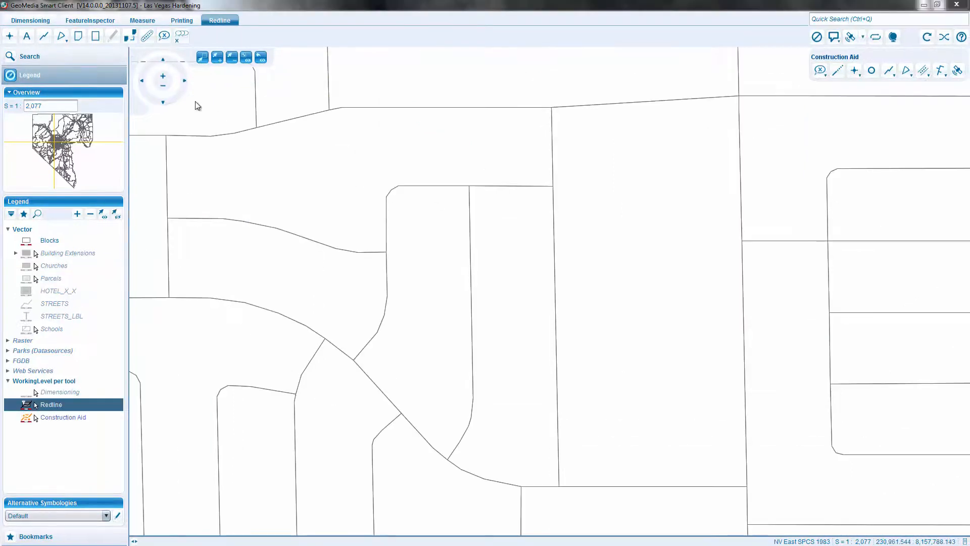
Draw a redline area with a solid green outline of size 3 around the four corners of the large central block.
{"action": "left_click", "coordinate": [79, 25]}
{"action": "left_click", "coordinate": [330, 101]}
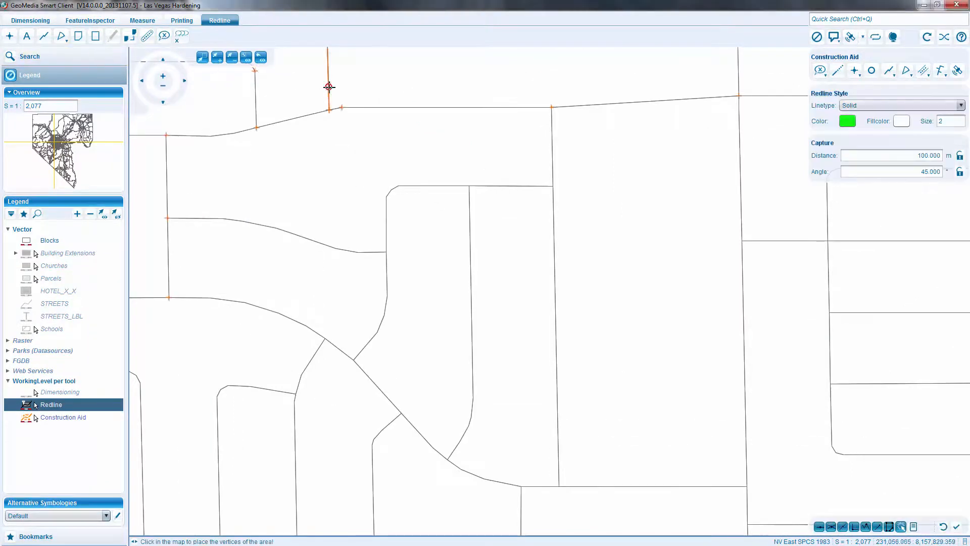
{"action": "double_click", "coordinate": [940, 121]}
{"action": "type", "text": "3"}
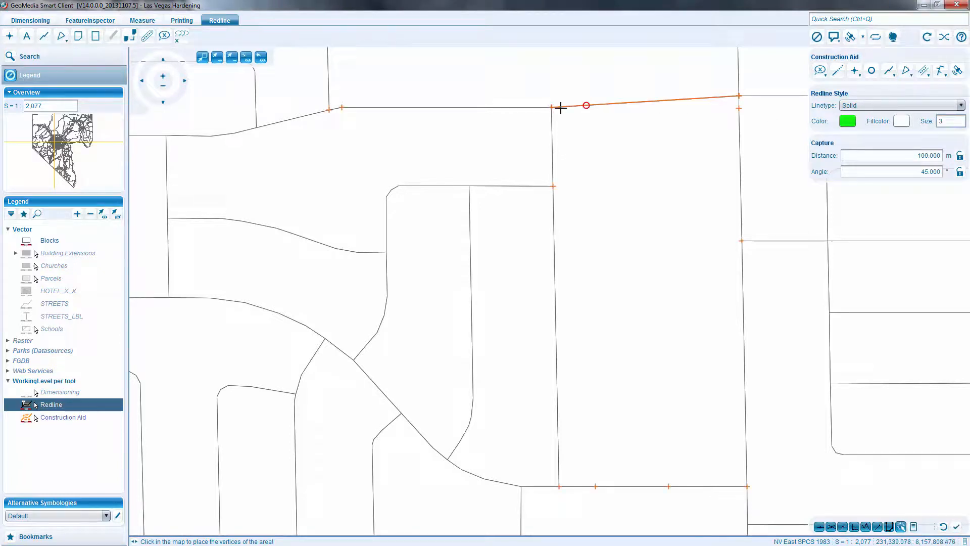
{"action": "left_click", "coordinate": [551, 107]}
{"action": "left_click", "coordinate": [739, 96]}
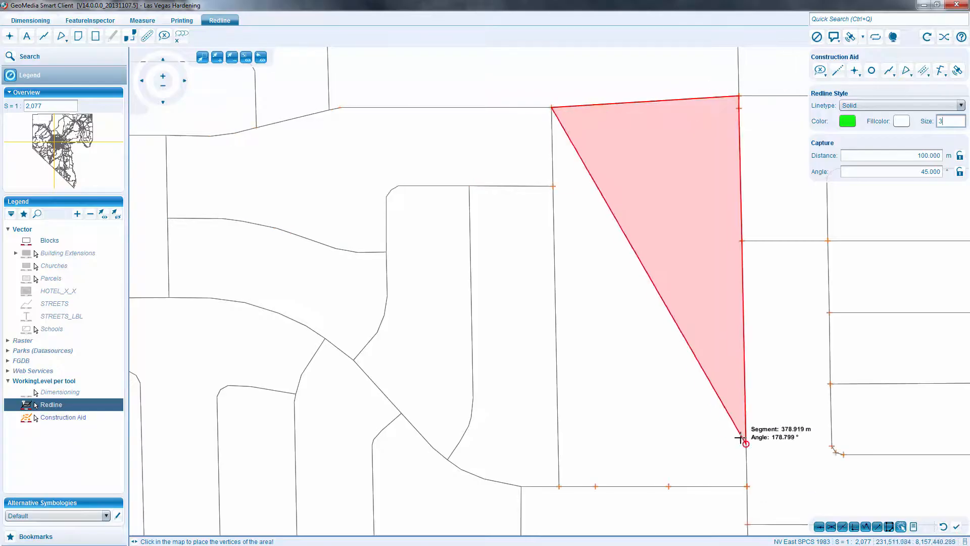
{"action": "left_click", "coordinate": [747, 487]}
{"action": "double_click", "coordinate": [559, 486]}
Trace a second green redline area along the curved street block on the west side of the central block.
{"action": "left_click", "coordinate": [387, 197]}
{"action": "left_click", "coordinate": [470, 185]}
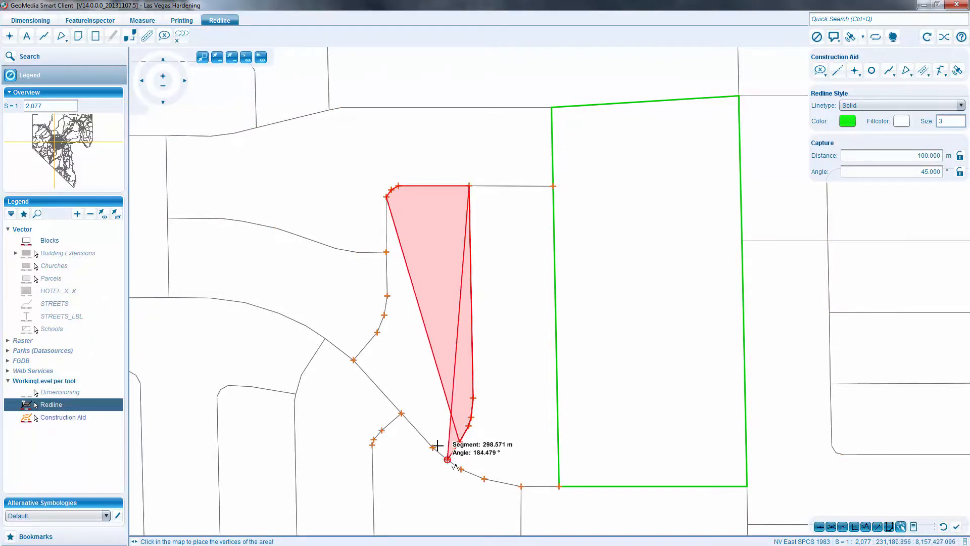
{"action": "double_click", "coordinate": [386, 292]}
Place the redline text "This is an example text" inside the large central block at the locked 45° angle.
{"action": "left_click", "coordinate": [28, 39]}
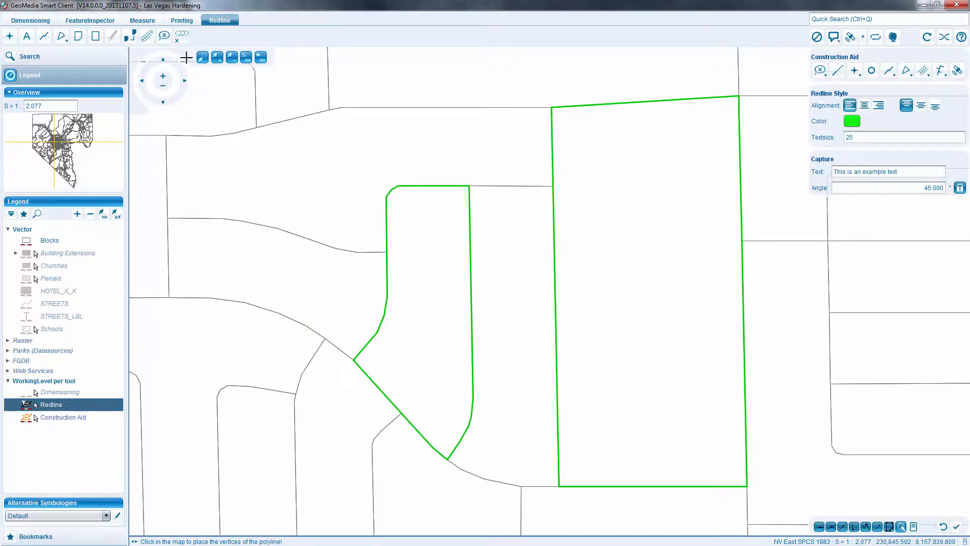
{"action": "left_click", "coordinate": [599, 374]}
{"action": "left_click", "coordinate": [705, 271]}
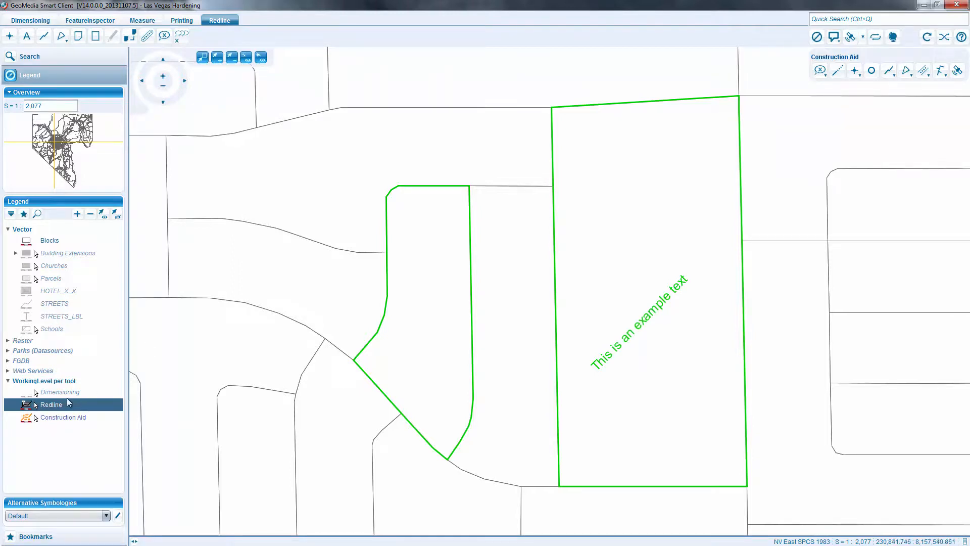
Set the Redline layer active and select both redline areas and the example text in the map.
{"action": "right_click", "coordinate": [52, 408]}
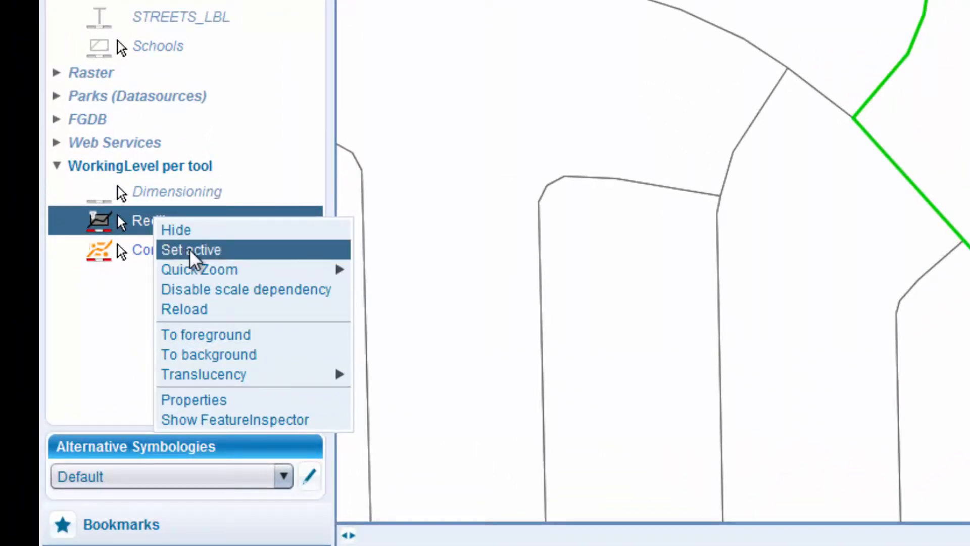
{"action": "left_click", "coordinate": [191, 251]}
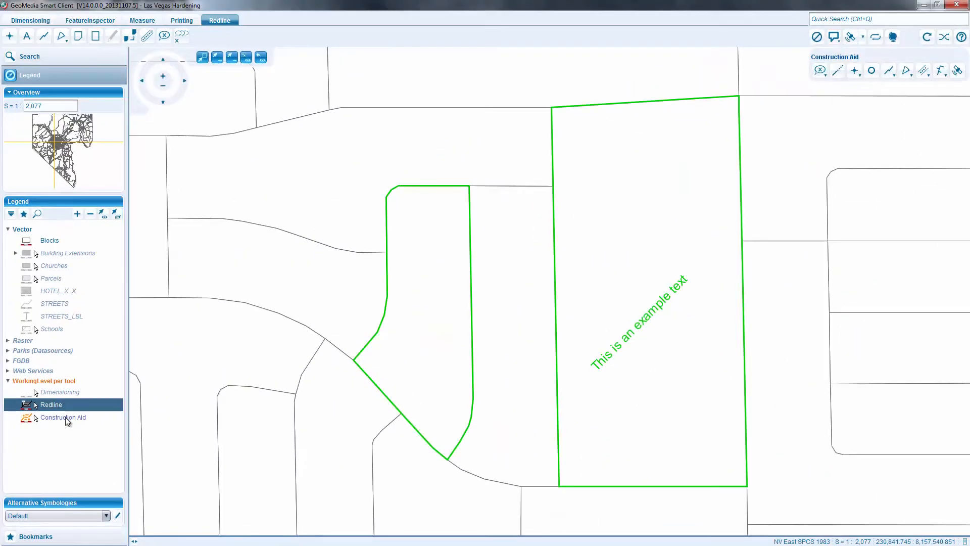
{"action": "left_click", "coordinate": [418, 290]}
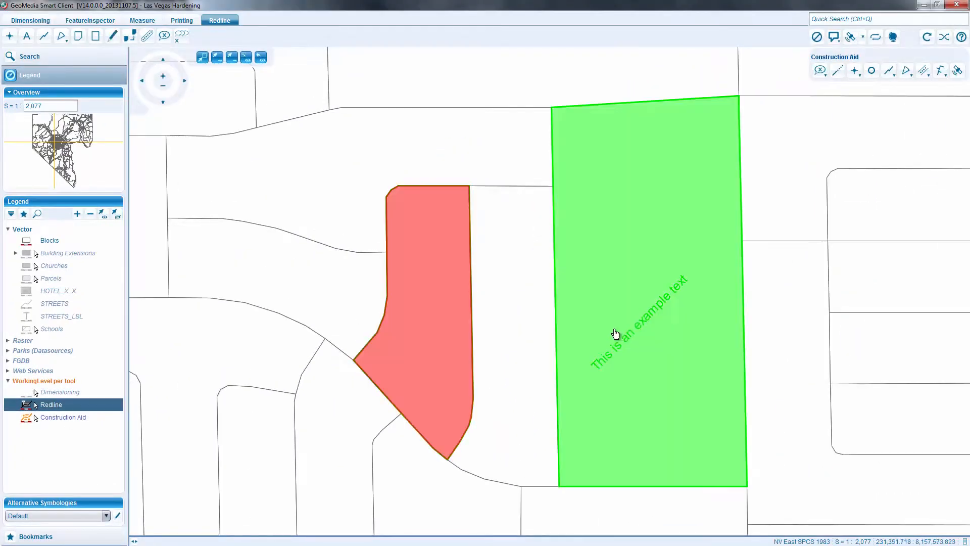
{"action": "left_click", "coordinate": [630, 331]}
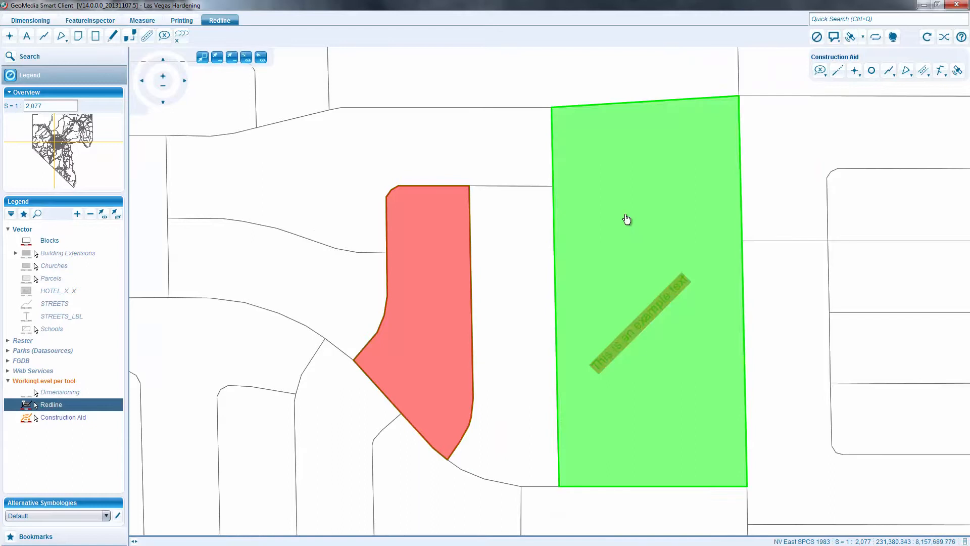
{"action": "left_click", "coordinate": [626, 216]}
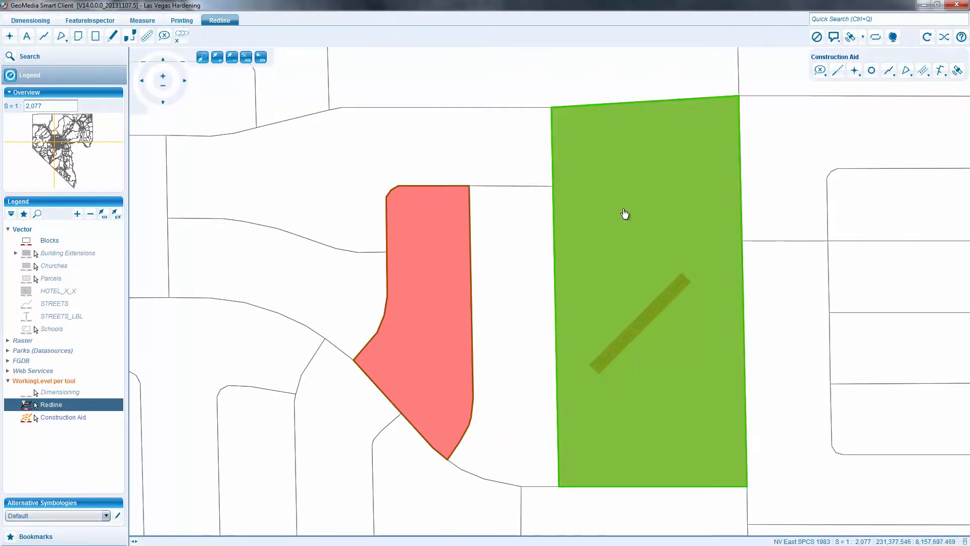
Change the redline style color of the selected areas and text to black, and set the Redline layer inactive.
{"action": "right_click", "coordinate": [627, 215]}
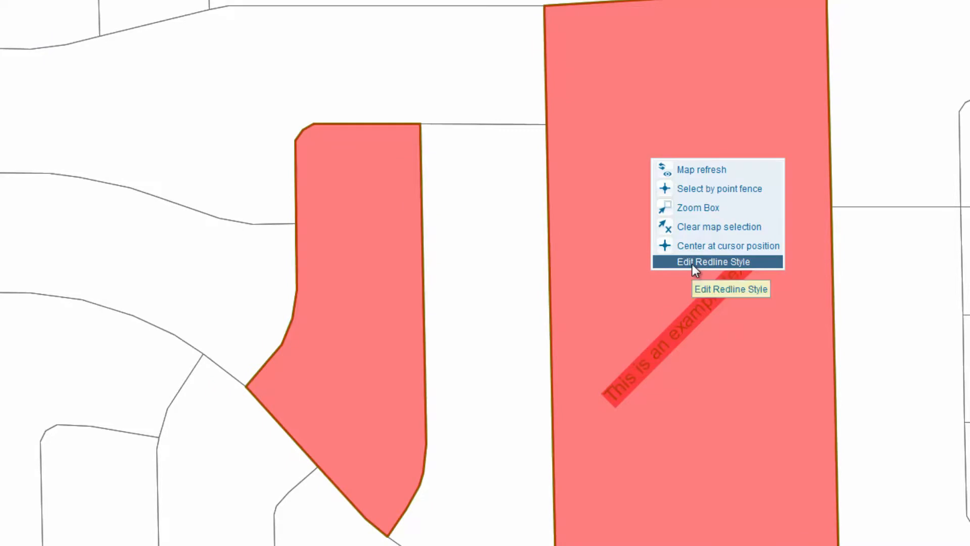
{"action": "left_click", "coordinate": [693, 262]}
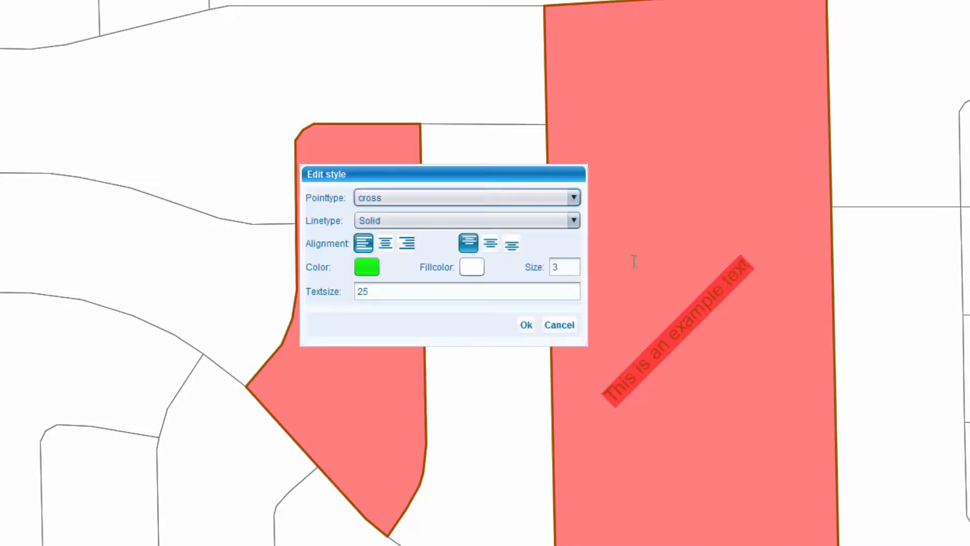
{"action": "left_click", "coordinate": [367, 267]}
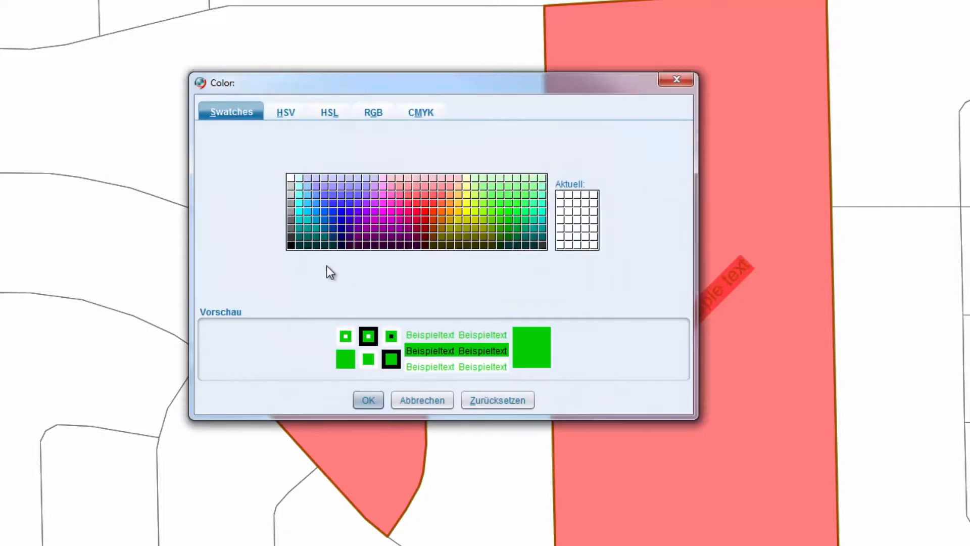
{"action": "left_click", "coordinate": [291, 246]}
{"action": "left_click", "coordinate": [368, 400]}
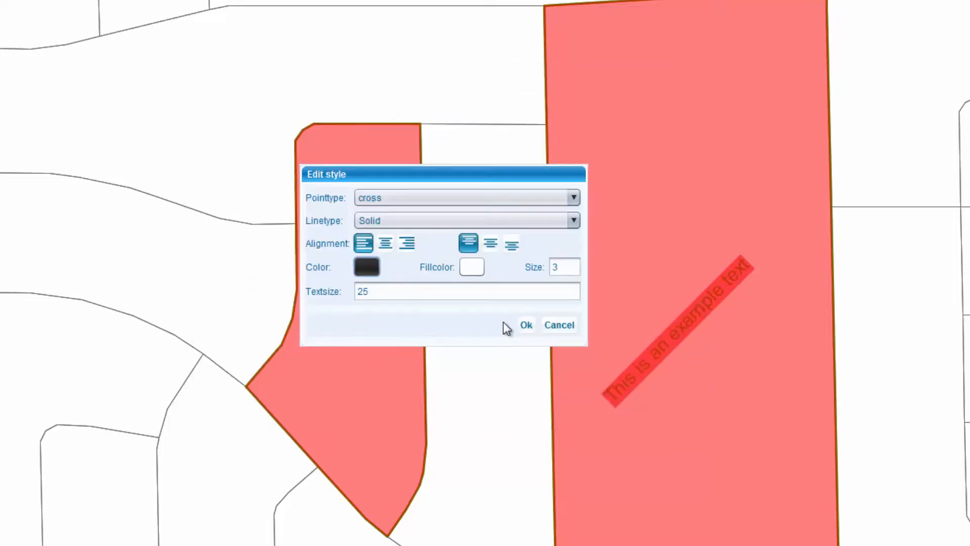
{"action": "left_click", "coordinate": [520, 325]}
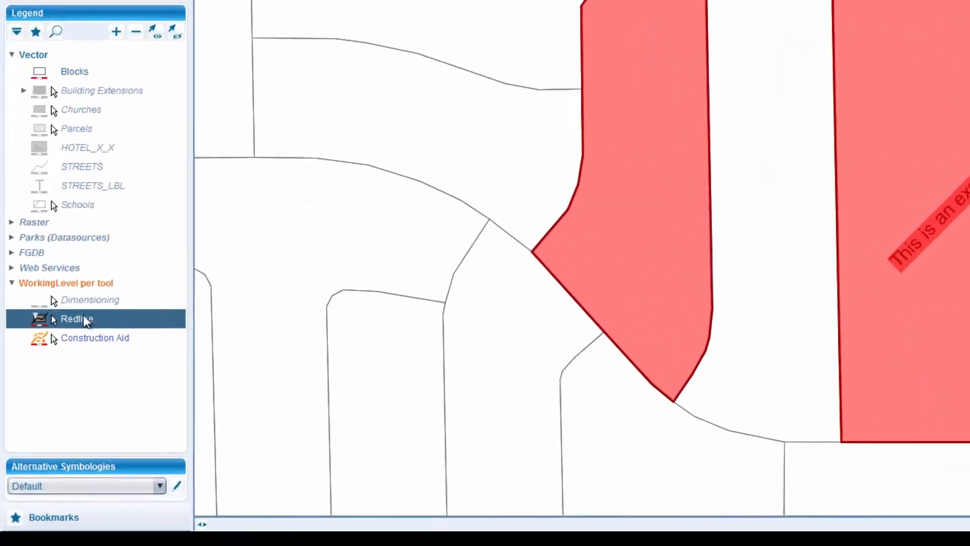
{"action": "right_click", "coordinate": [47, 405]}
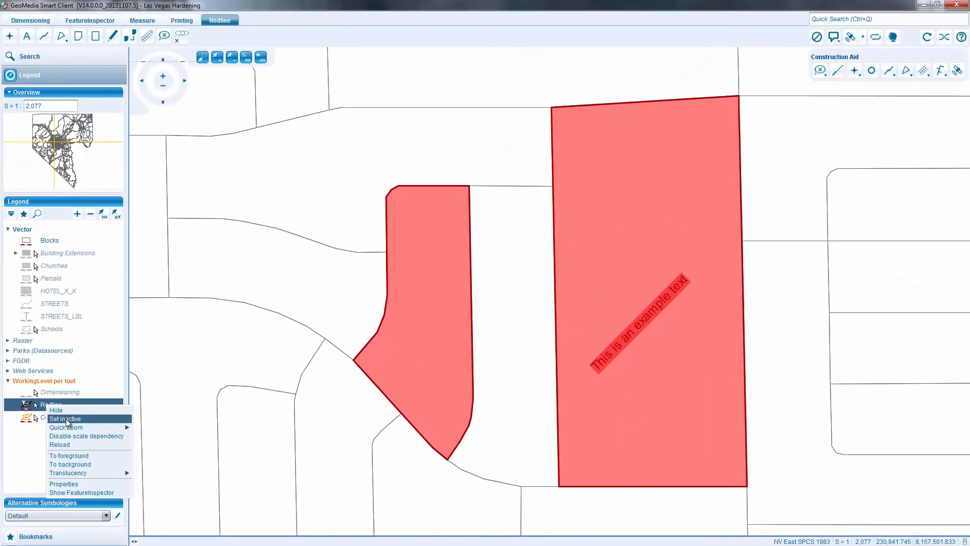
{"action": "left_click", "coordinate": [67, 420]}
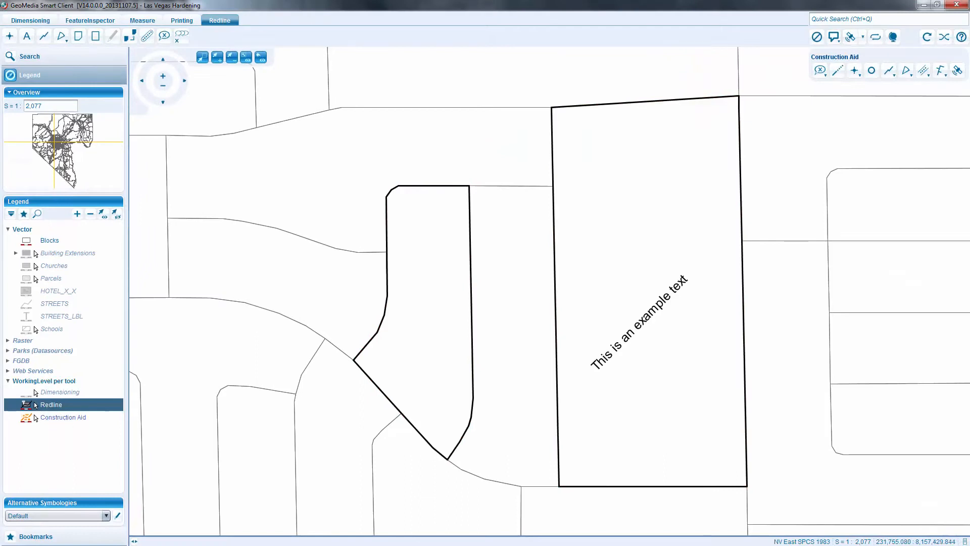